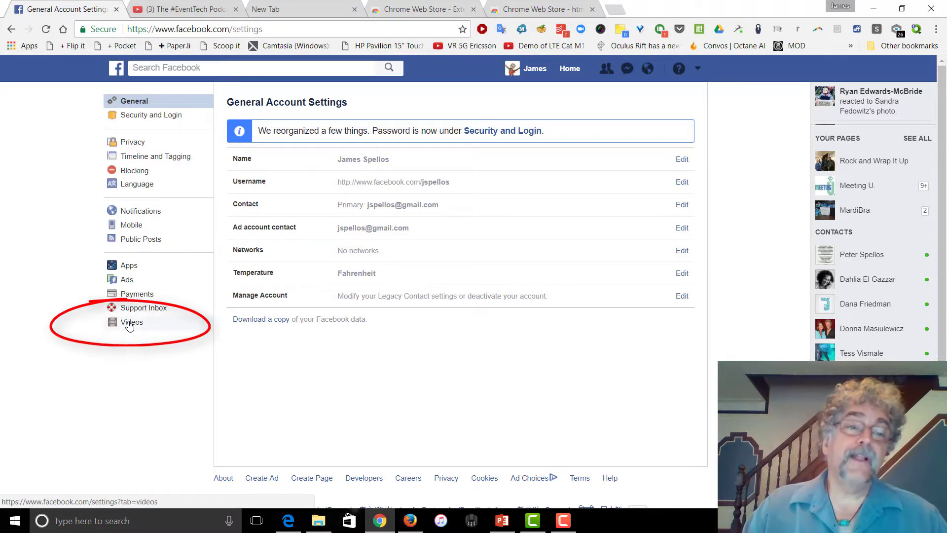
- Open the Videos section of the Facebook account settings and check the autoplay switch on the YouTube video page
{"action": "left_click", "coordinate": [129, 323]}
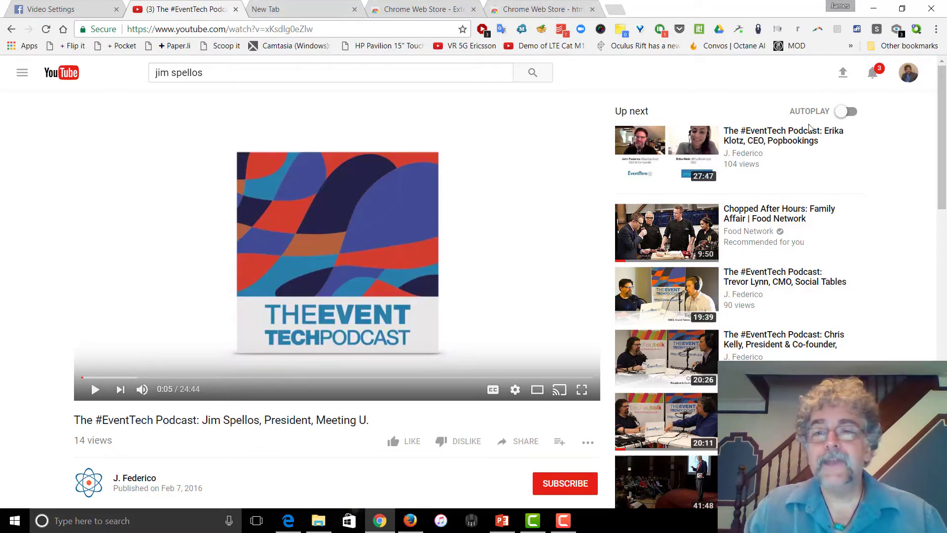
{"action": "mouse_move", "coordinate": [841, 122]}
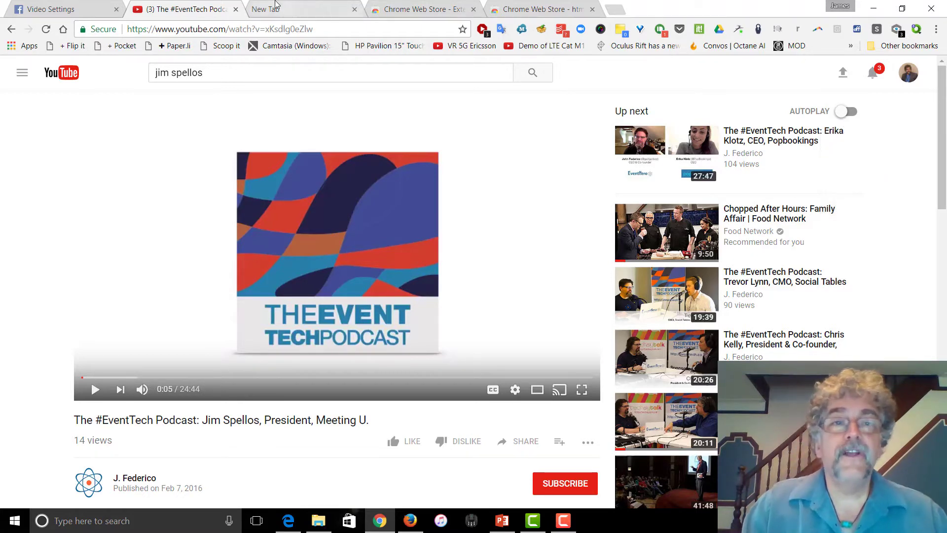
- Open Chrome's settings from the New Tab page and expand the Advanced section below the startup options
{"action": "left_click", "coordinate": [290, 12]}
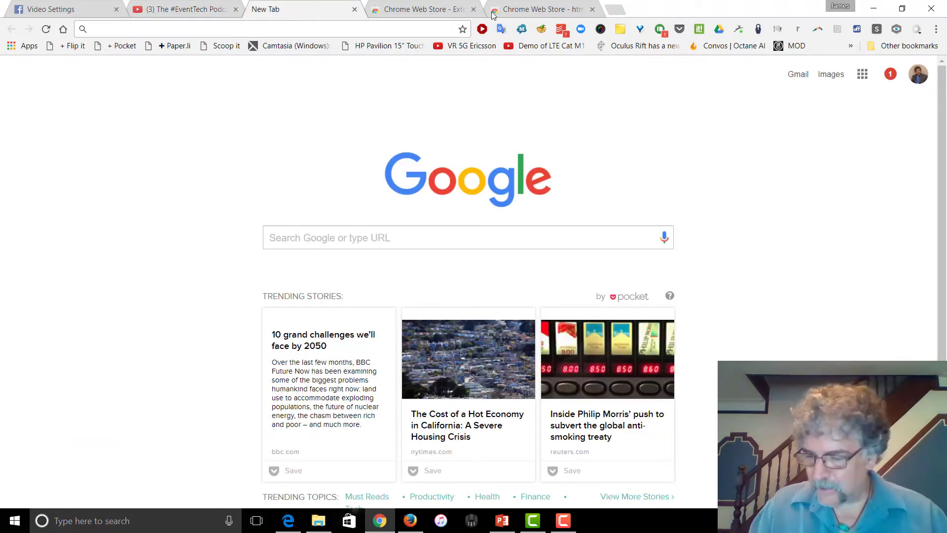
{"action": "left_click", "coordinate": [935, 30]}
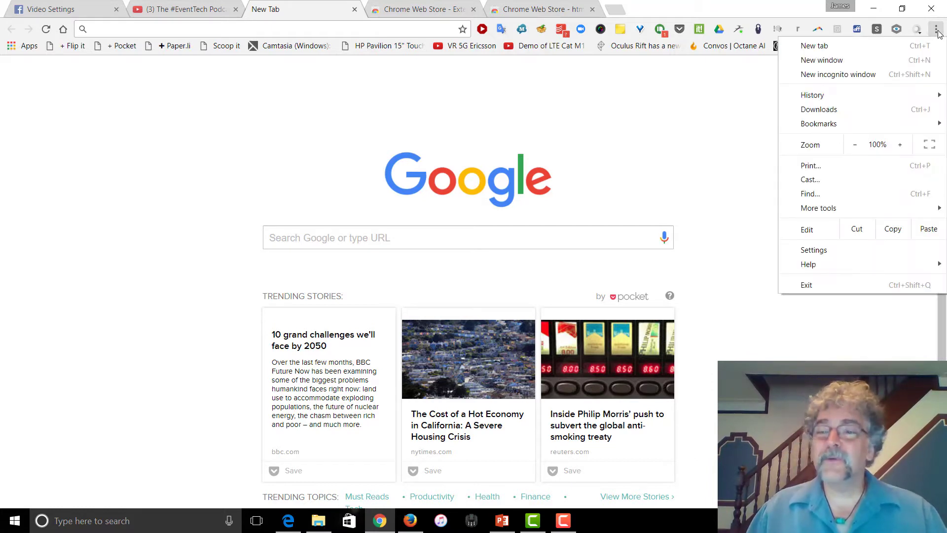
{"action": "left_click", "coordinate": [857, 250]}
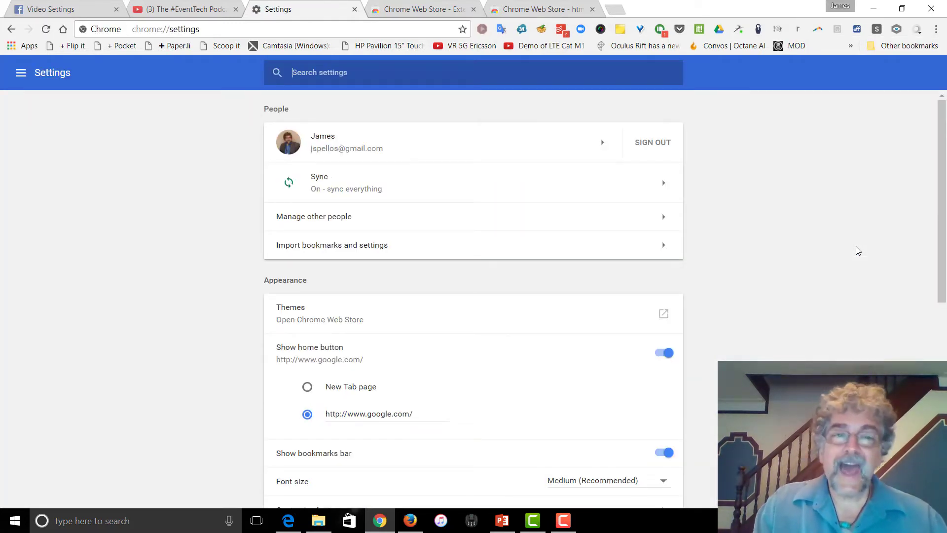
{"action": "left_click_drag", "start_coordinate": [942, 208], "coordinate": [942, 402]}
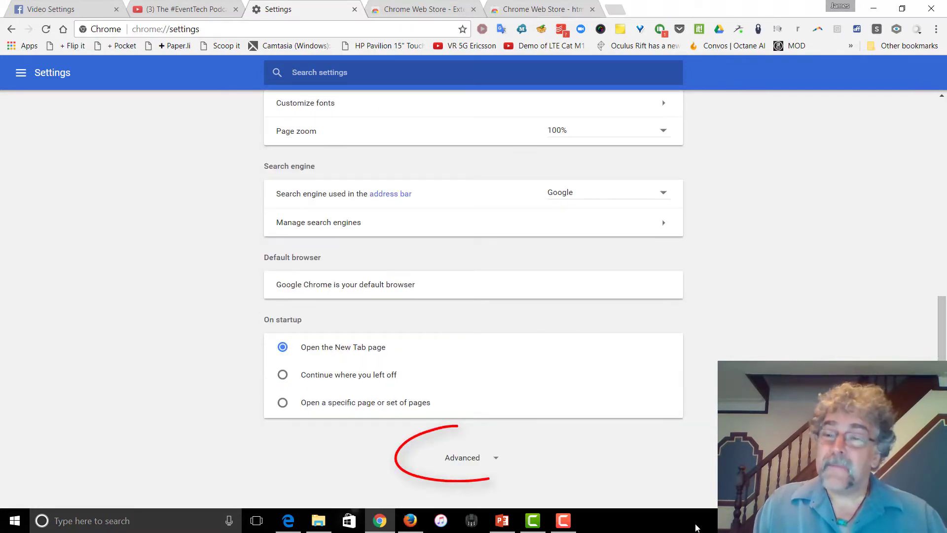
{"action": "left_click", "coordinate": [497, 460]}
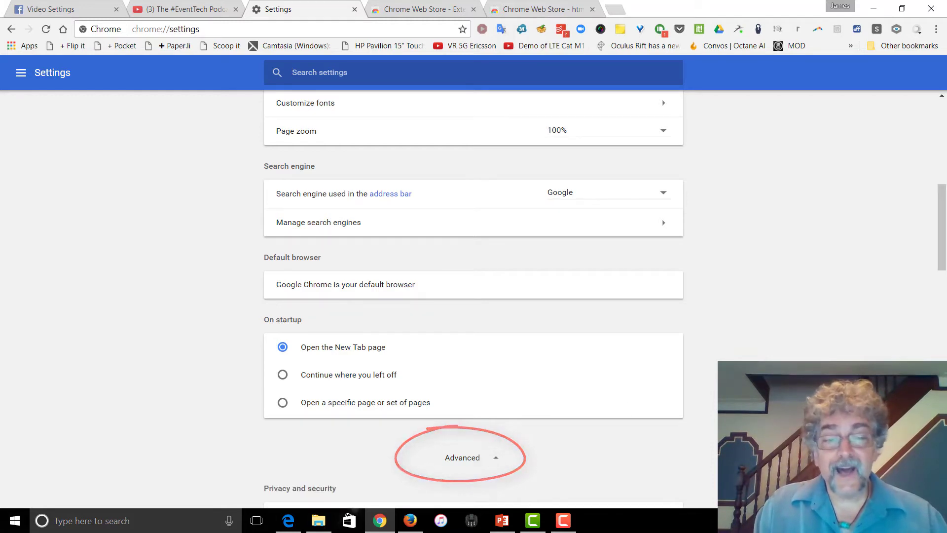
- Open the Flash permissions in the content settings under Privacy and security
{"action": "left_click_drag", "start_coordinate": [942, 254], "coordinate": [937, 354]}
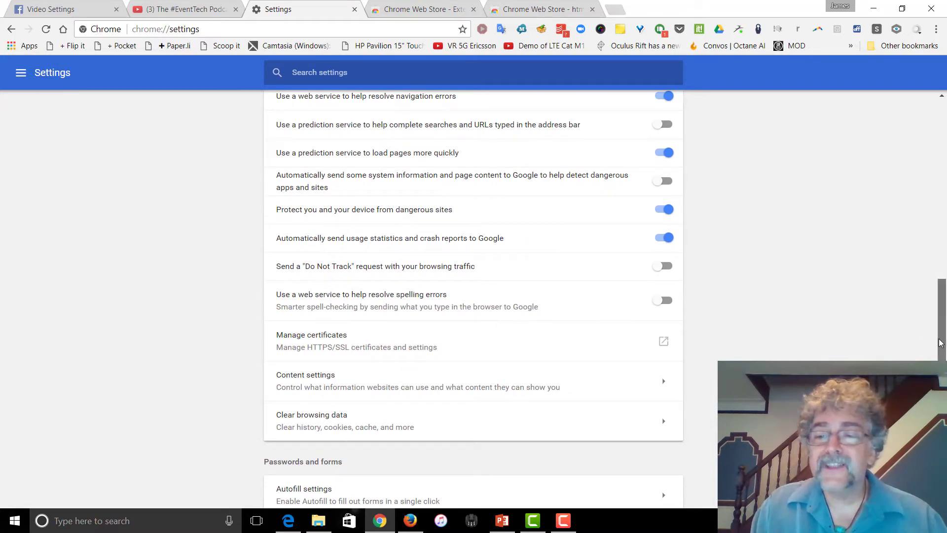
{"action": "mouse_move", "coordinate": [942, 340]}
{"action": "left_mouse_down"}
{"action": "mouse_move", "coordinate": [940, 319]}
{"action": "mouse_move", "coordinate": [940, 340]}
{"action": "left_mouse_up"}
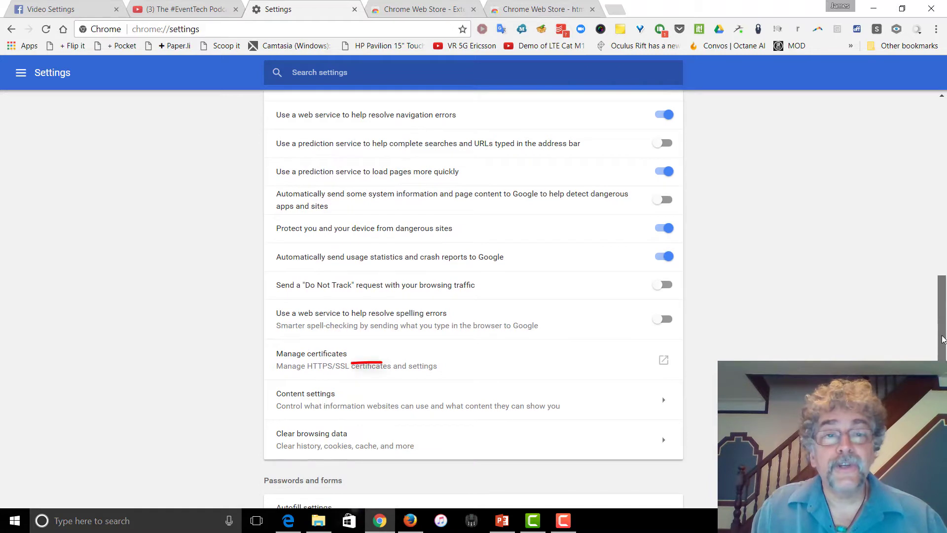
{"action": "left_click", "coordinate": [371, 404]}
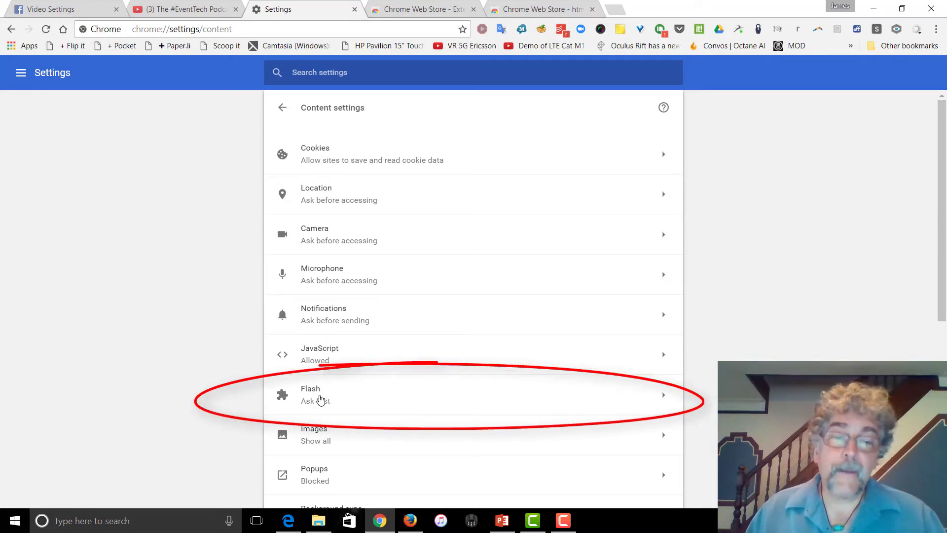
{"action": "left_click", "coordinate": [321, 399]}
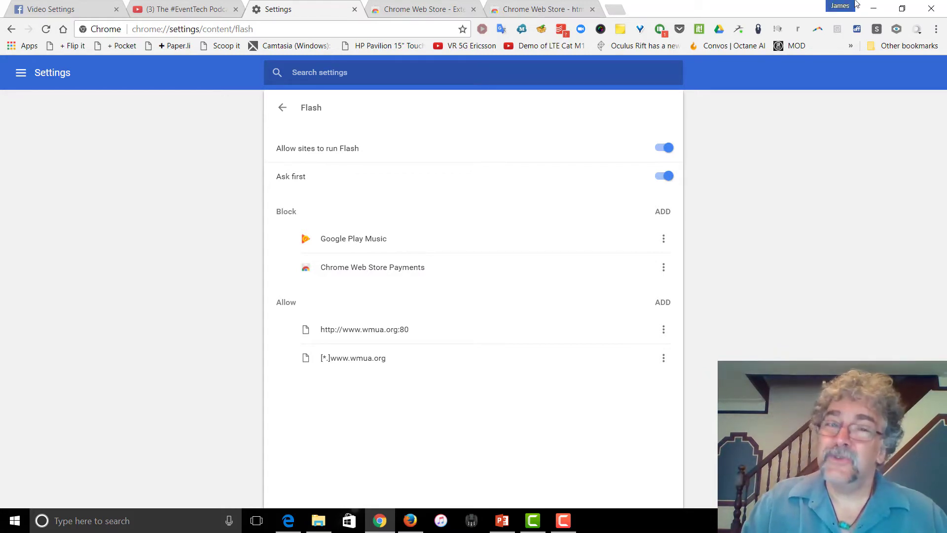
- Switch to the Extensions page of the Chrome Web Store
{"action": "left_click", "coordinate": [422, 5]}
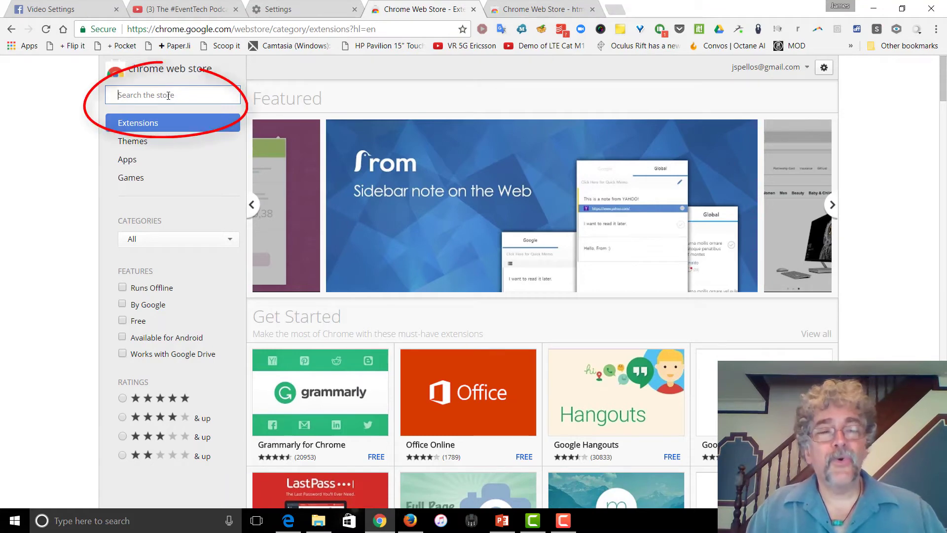
{"action": "type", "text": "flah"}
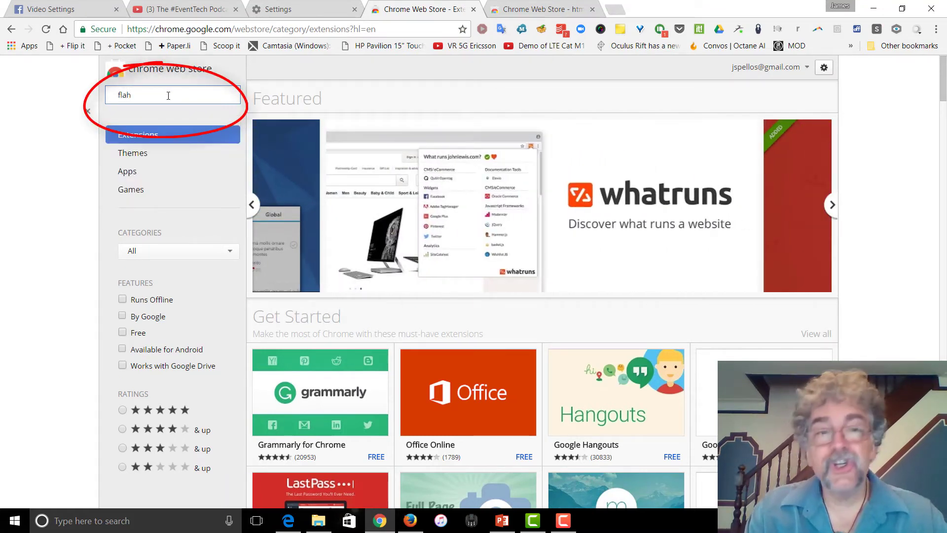
{"action": "key", "text": "BackSpace"}
{"action": "key", "text": "BackSpace"}
{"action": "key", "text": "BackSpace"}
{"action": "key", "text": "BackSpace"}
- Search the Chrome Web Store for html5
{"action": "type", "text": "hg"}
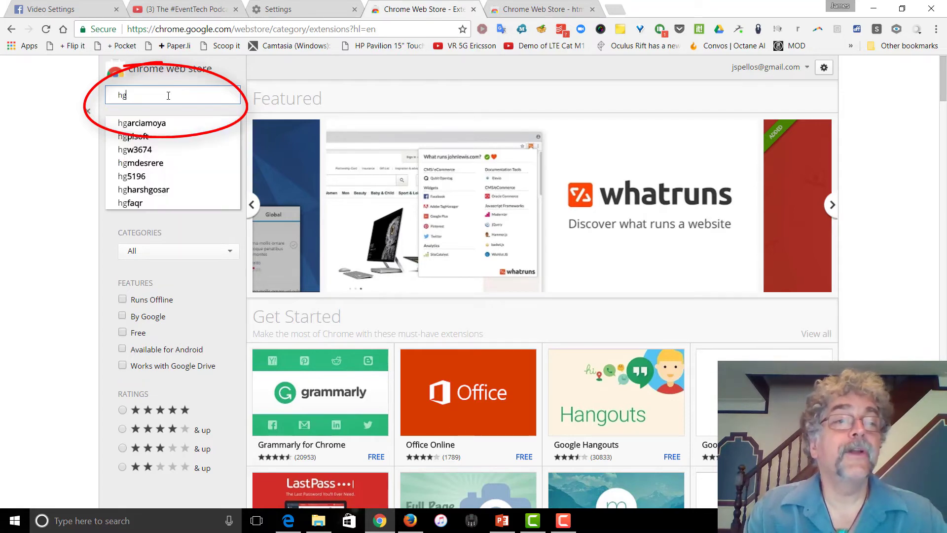
{"action": "key", "text": "BackSpace"}
{"action": "type", "text": "tml"}
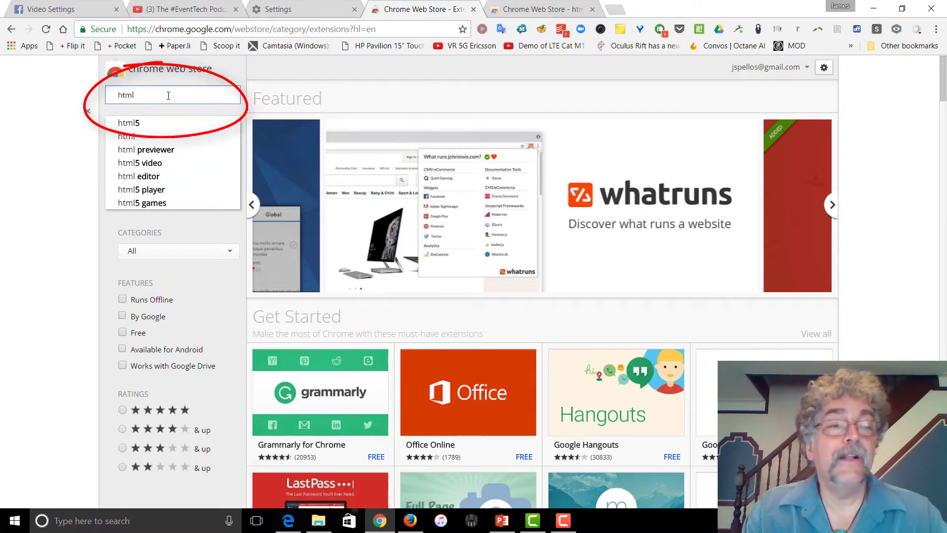
{"action": "type", "text": "5"}
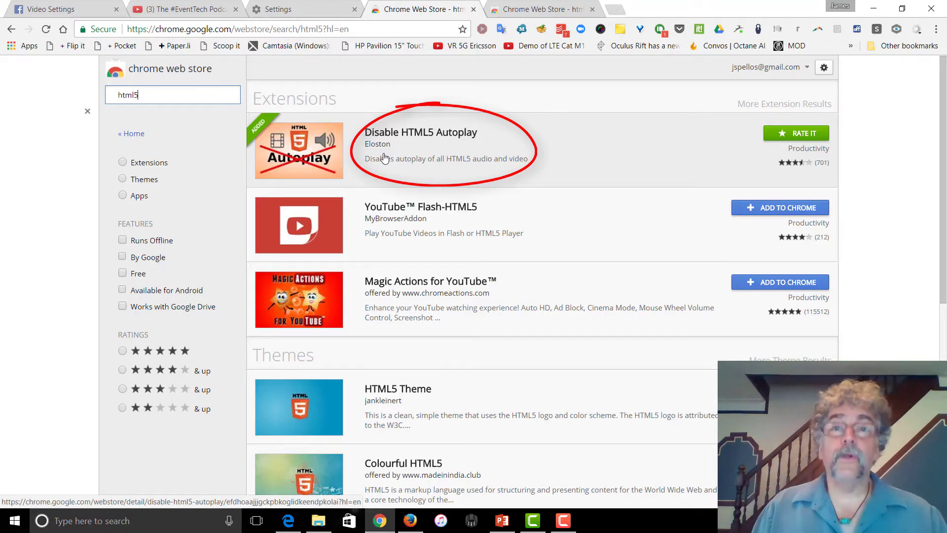
- Switch to Firefox and open the list of installed extensions in the Add-ons Manager
{"action": "key", "text": "alt+Tab"}
{"action": "key", "text": "alt+Tab"}
{"action": "key", "text": "alt+Tab"}
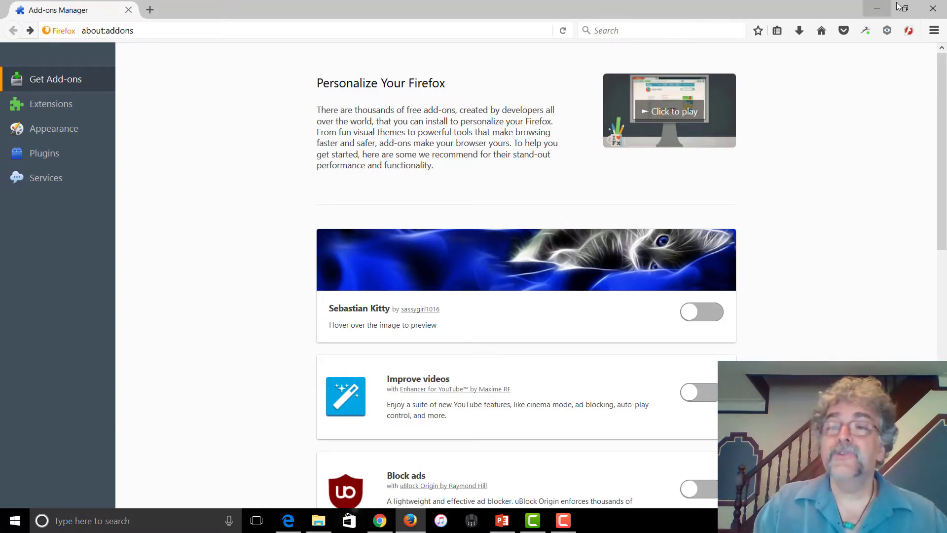
{"action": "left_click", "coordinate": [935, 31]}
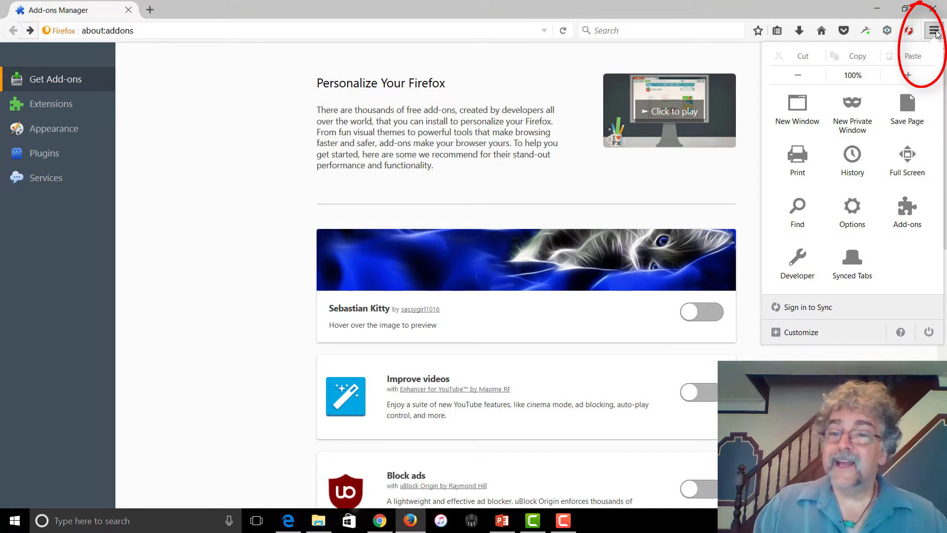
{"action": "left_click", "coordinate": [909, 214]}
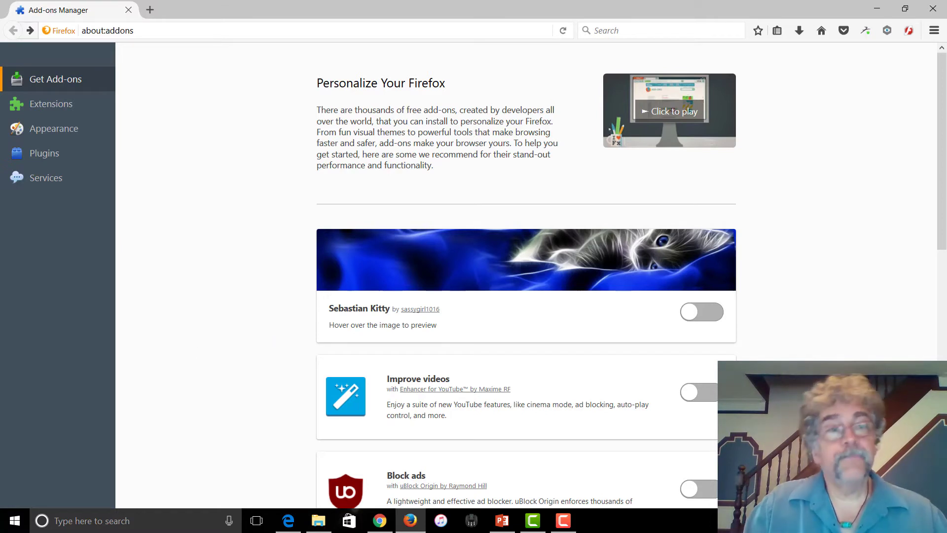
{"action": "left_click", "coordinate": [65, 108]}
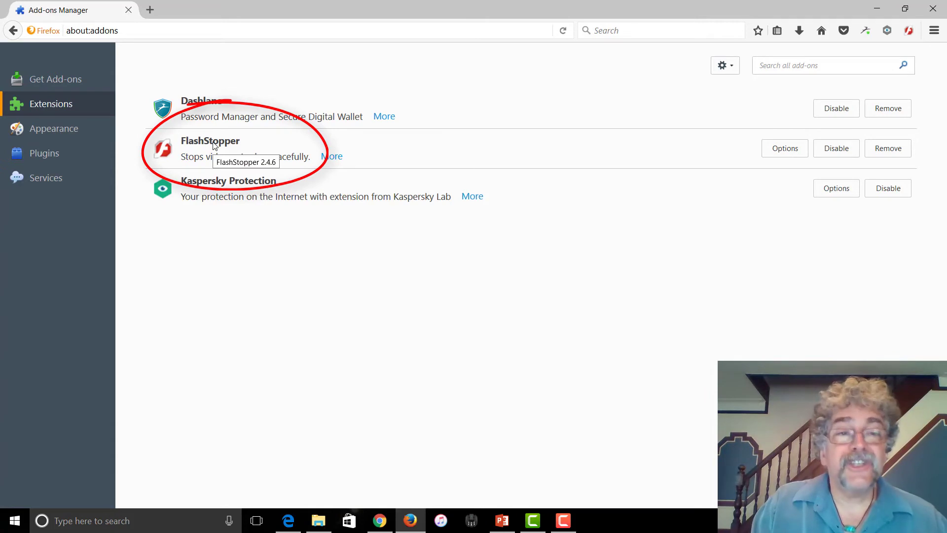
- Search the available Firefox add-ons for html and return to the installed extensions list
{"action": "left_click", "coordinate": [771, 66]}
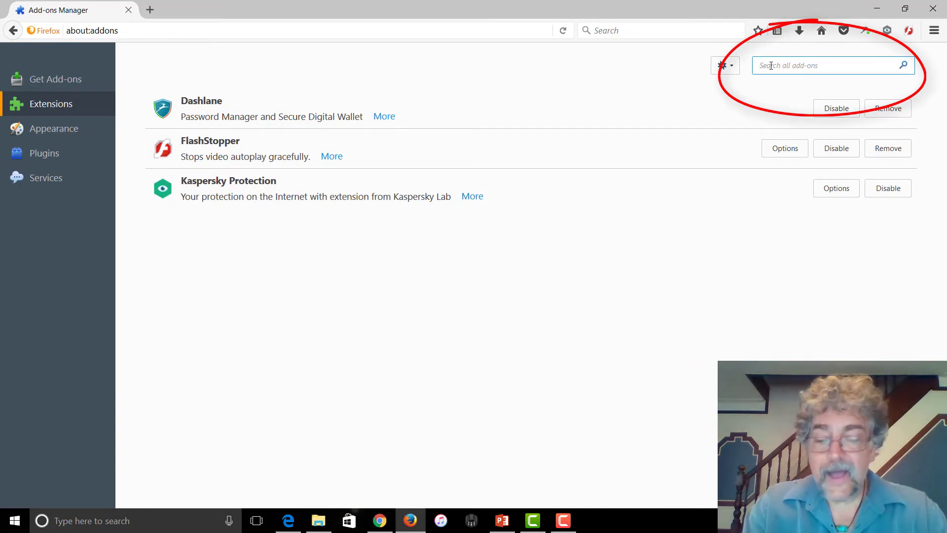
{"action": "type", "text": "ht"}
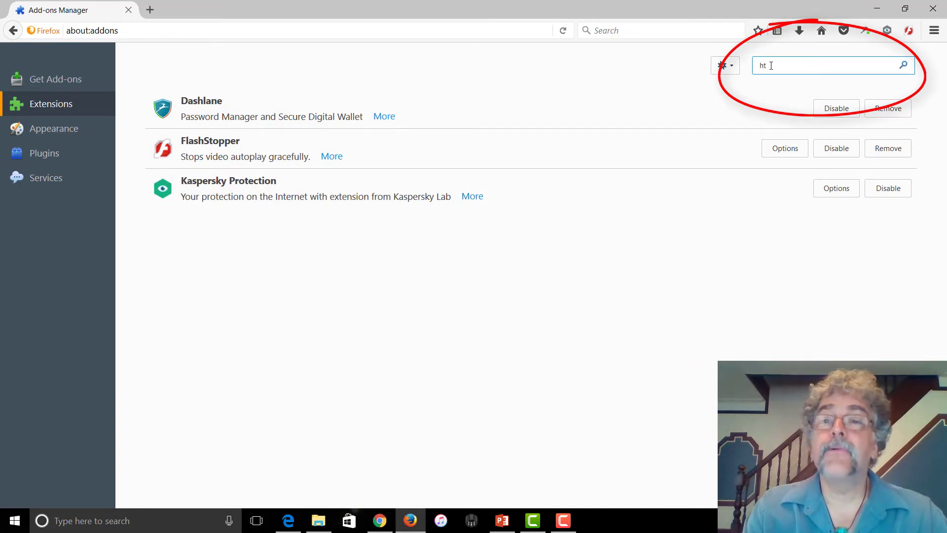
{"action": "type", "text": "ml"}
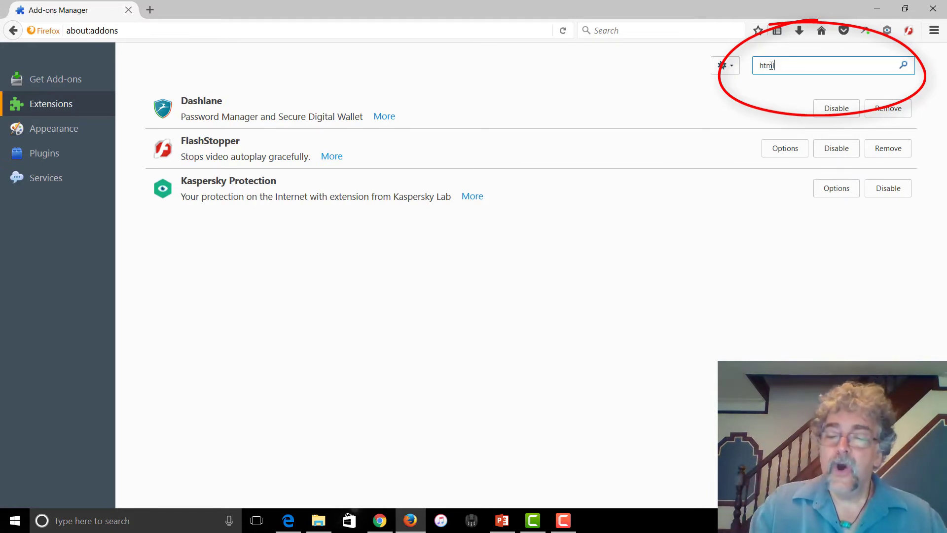
{"action": "key", "text": "Return"}
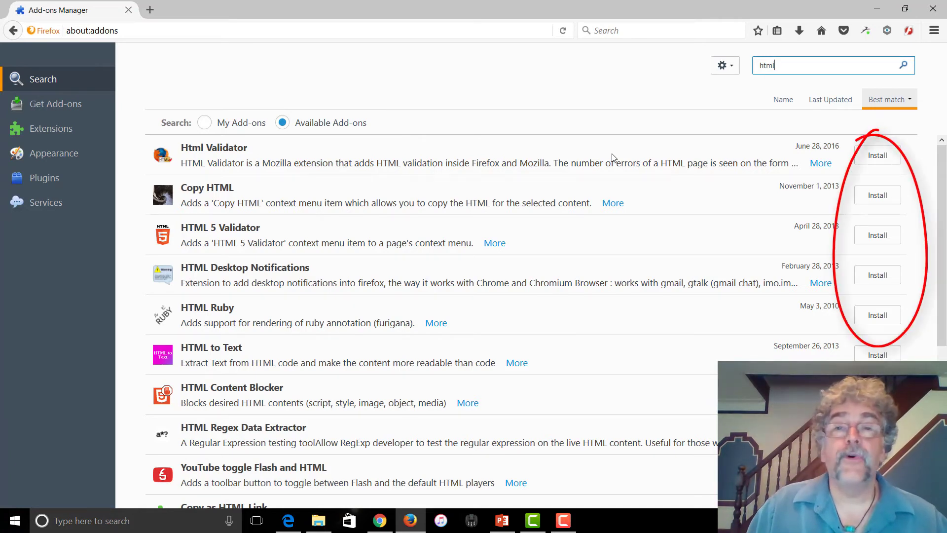
{"action": "left_click", "coordinate": [50, 130]}
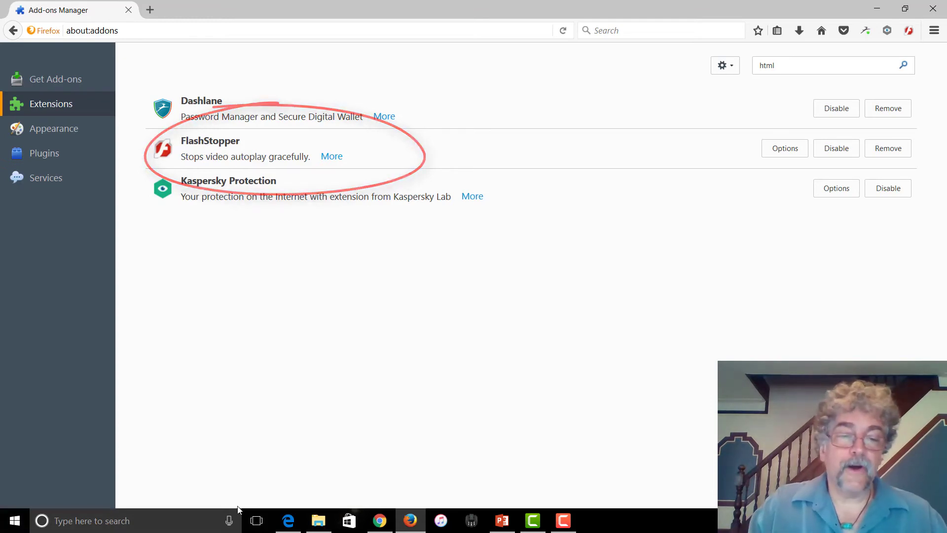
- Switch to Microsoft Edge and open its advanced settings
{"action": "left_click", "coordinate": [287, 524]}
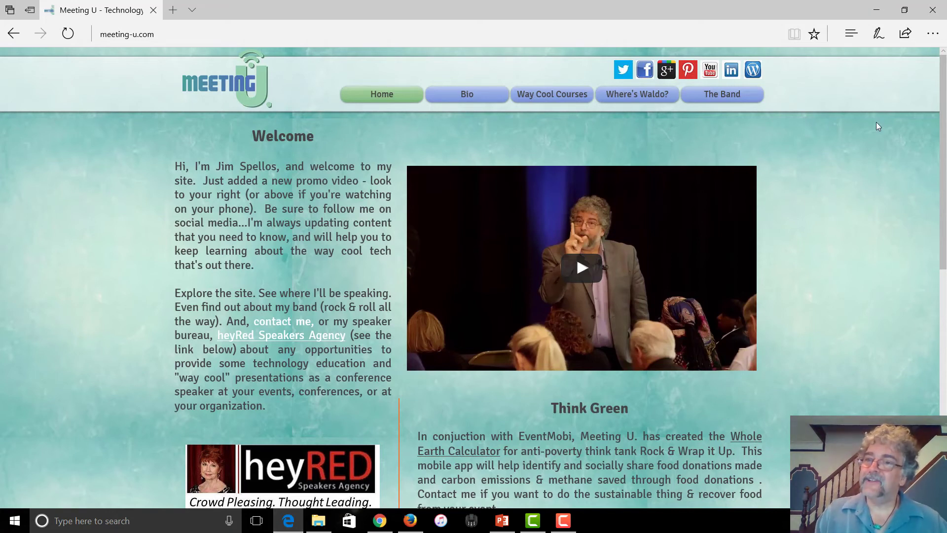
{"action": "left_click", "coordinate": [933, 38]}
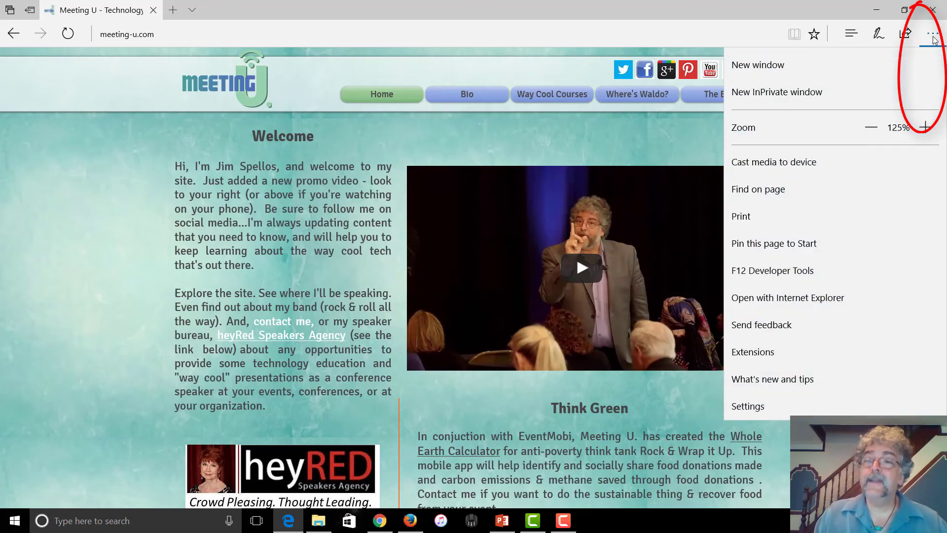
{"action": "left_click", "coordinate": [773, 405]}
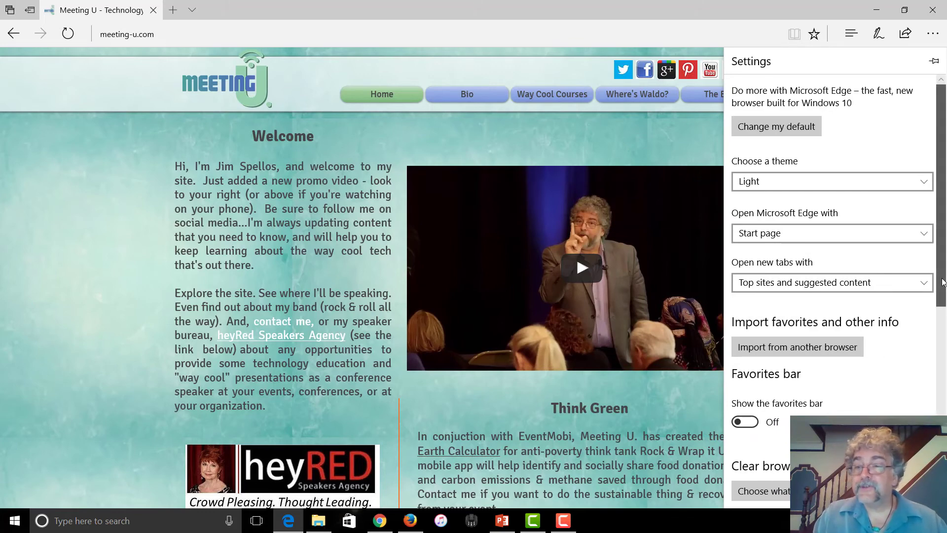
{"action": "left_click_drag", "start_coordinate": [944, 281], "coordinate": [944, 465]}
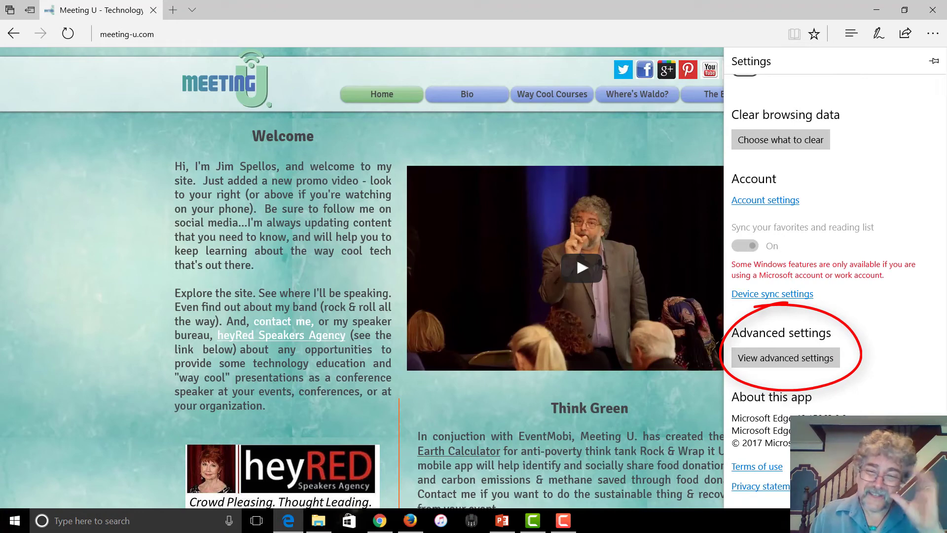
{"action": "left_click", "coordinate": [793, 360]}
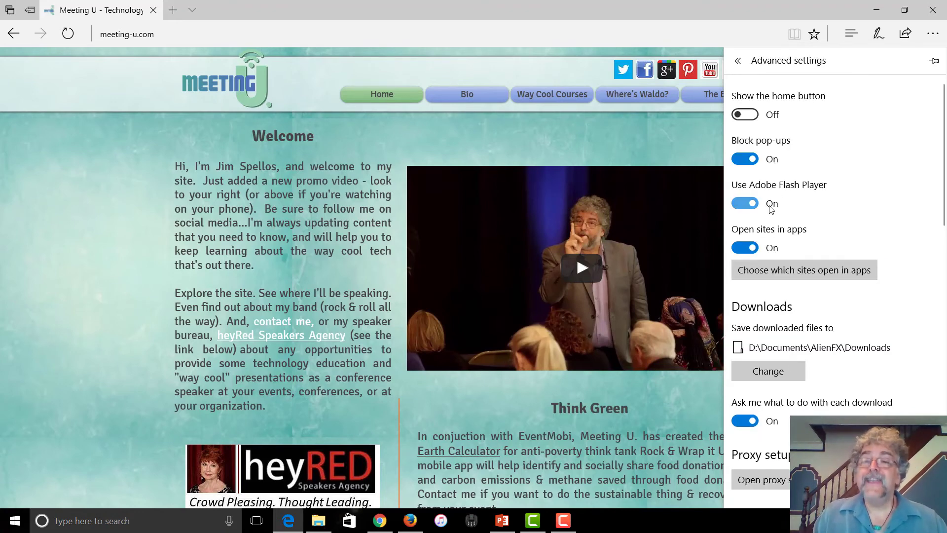